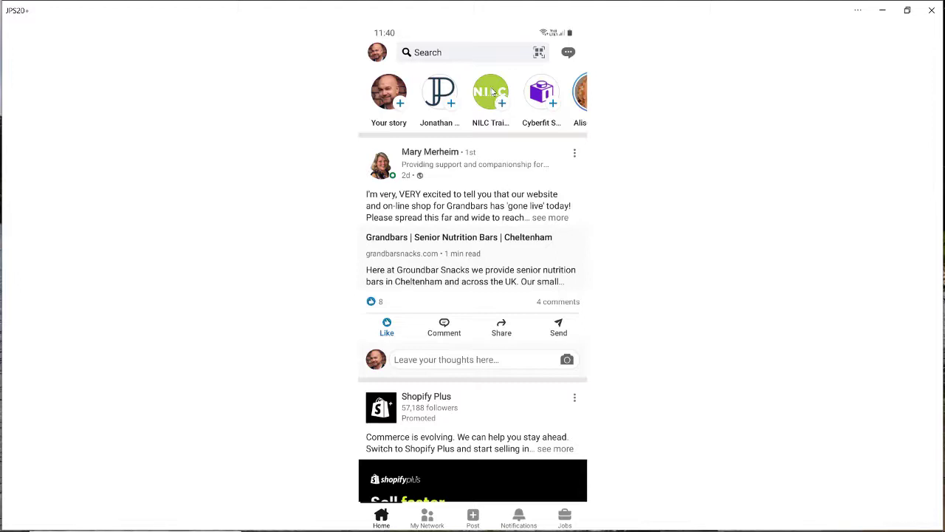
- Start a NILC Training story using the LinkedIn for Business image from Downloads
click(486, 94)
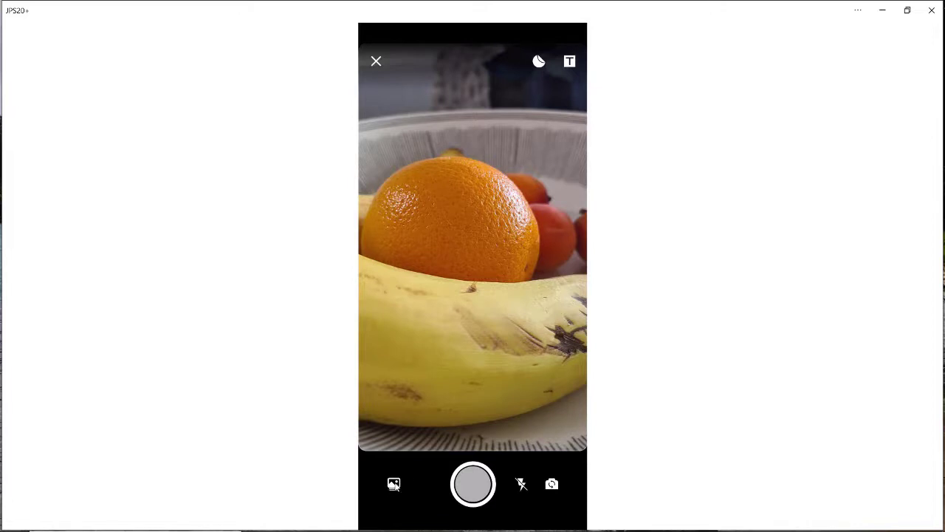
click(394, 484)
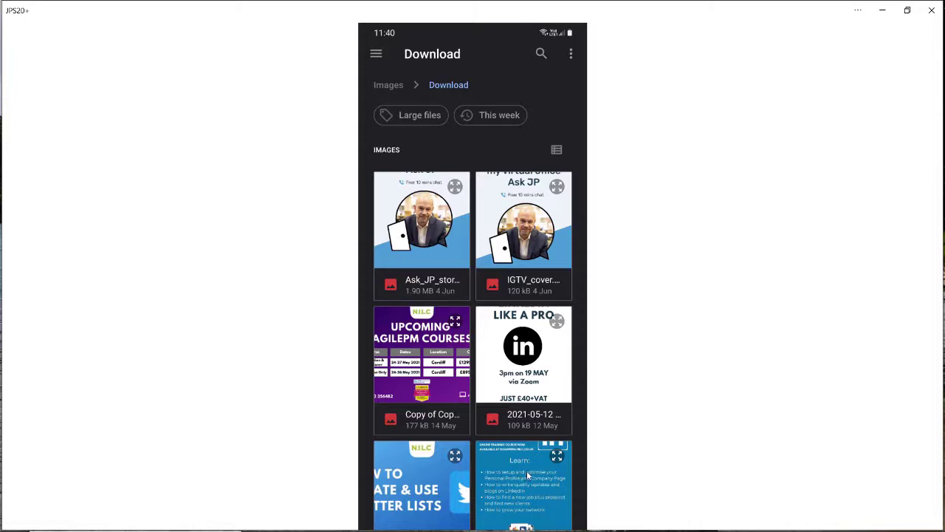
click(526, 475)
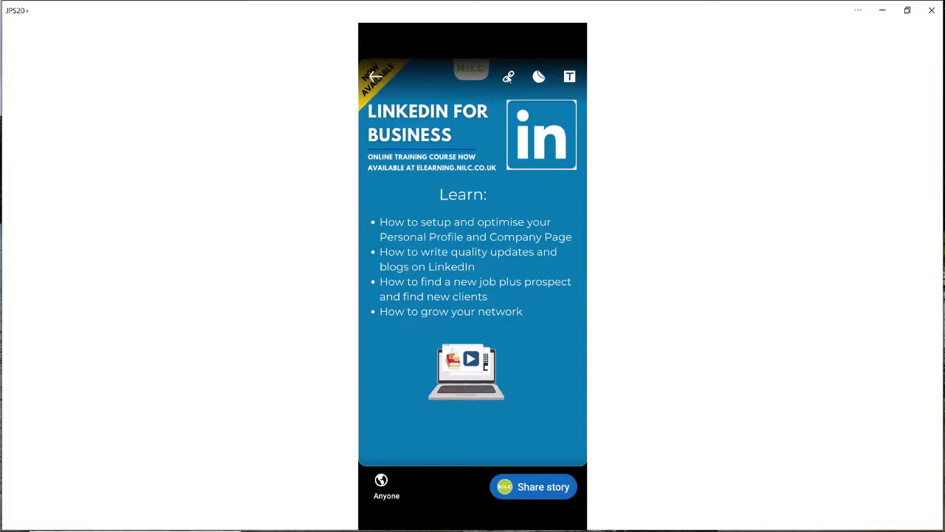
- Paste the nilc.co.uk LinkedIn for Business course URL as the story's link
click(508, 77)
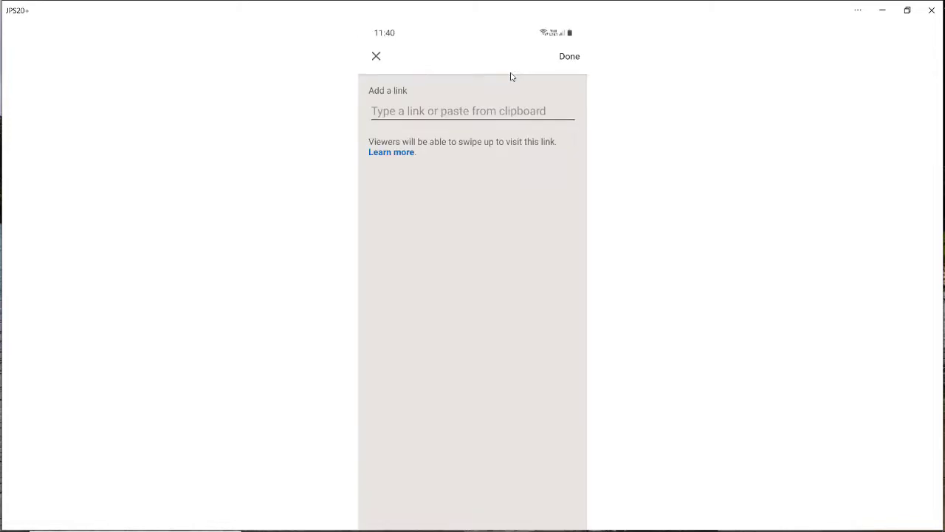
click(436, 111)
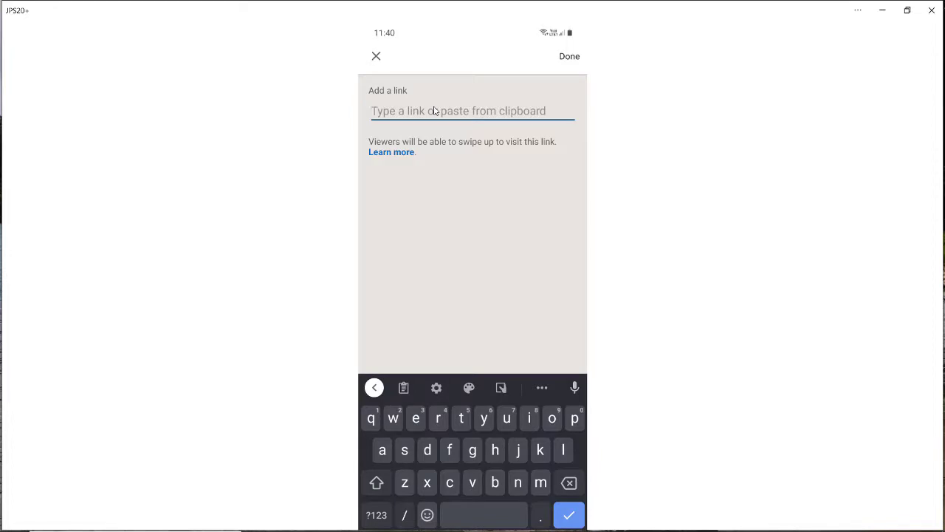
key(ctrl+v)
click(435, 111)
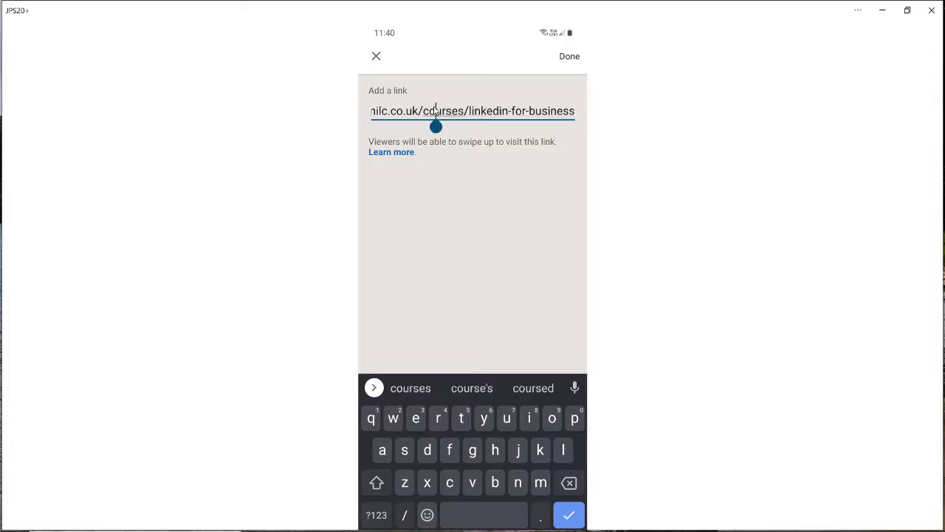
click(561, 57)
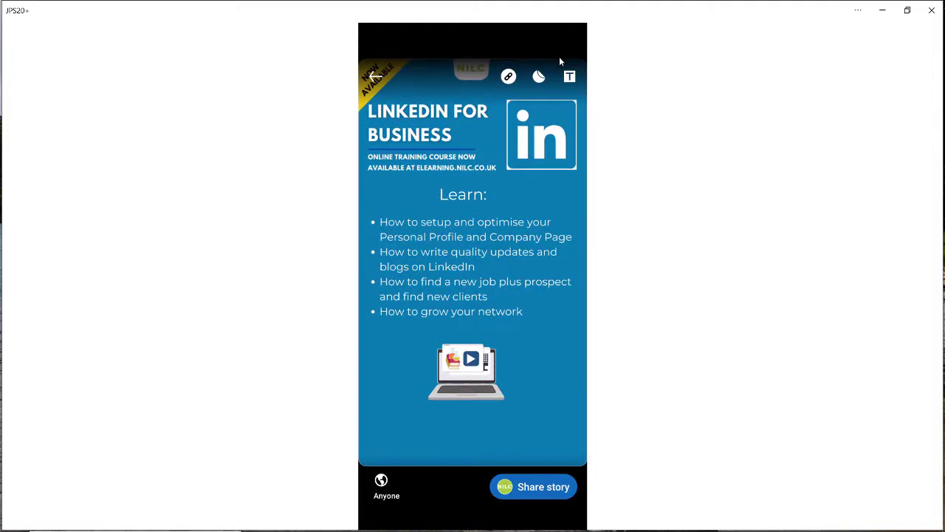
click(506, 78)
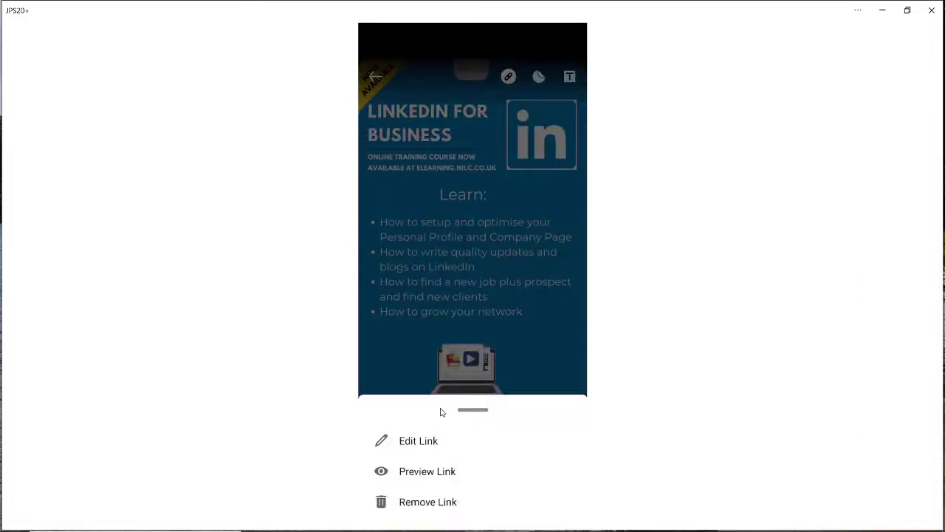
click(436, 471)
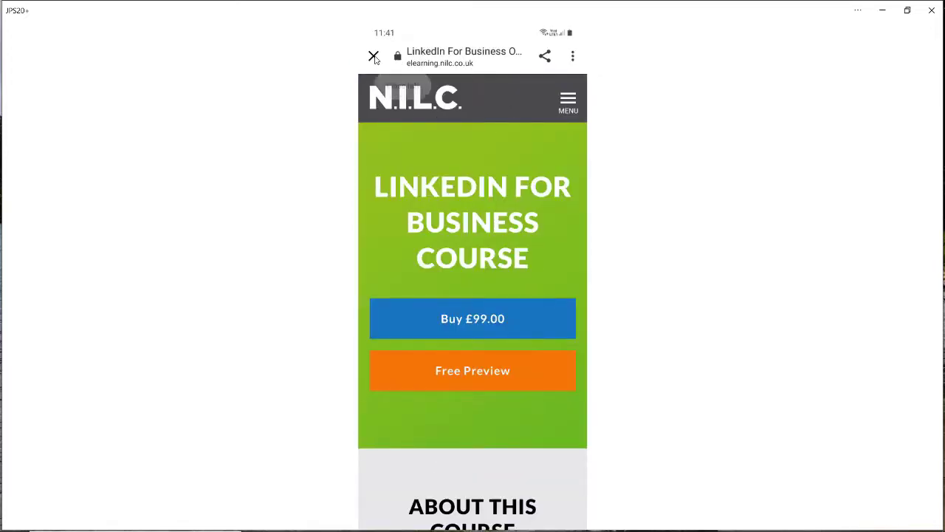
click(373, 56)
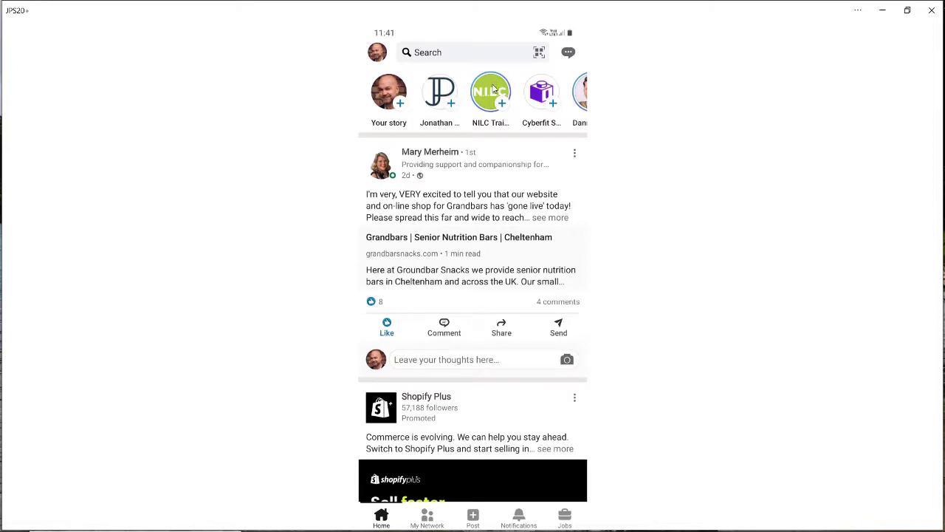
- Open the newly published NILC Training story from the feed
click(493, 89)
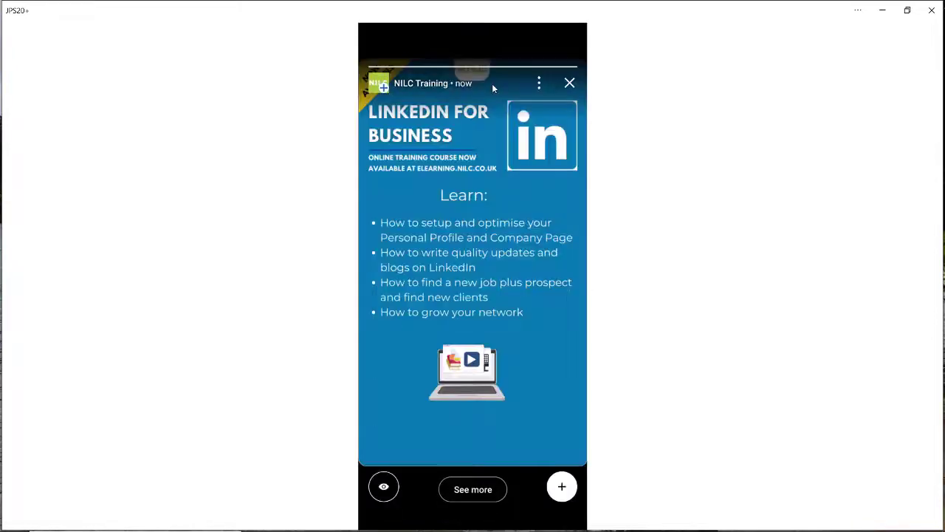